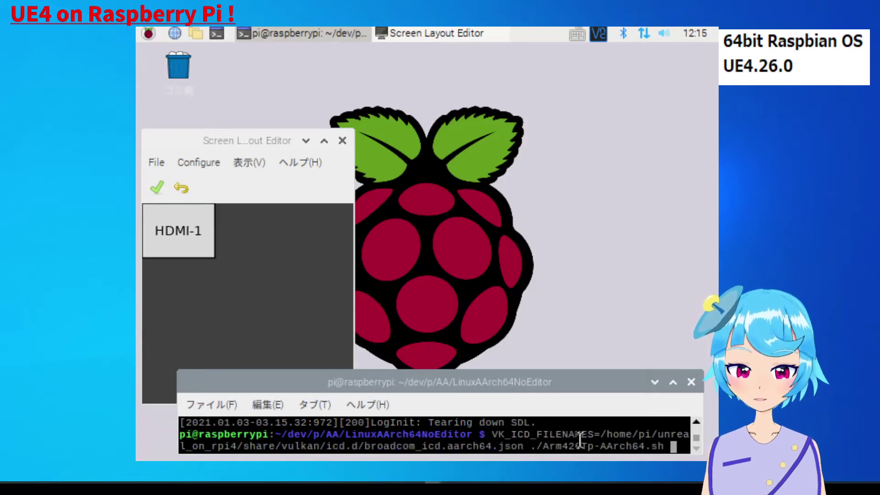
# Launch the packaged Arm426Tp-AArch64.sh game using the Broadcom Vulkan ICD (broadcom_icd.aarch64.json)
pyautogui.press('Return')
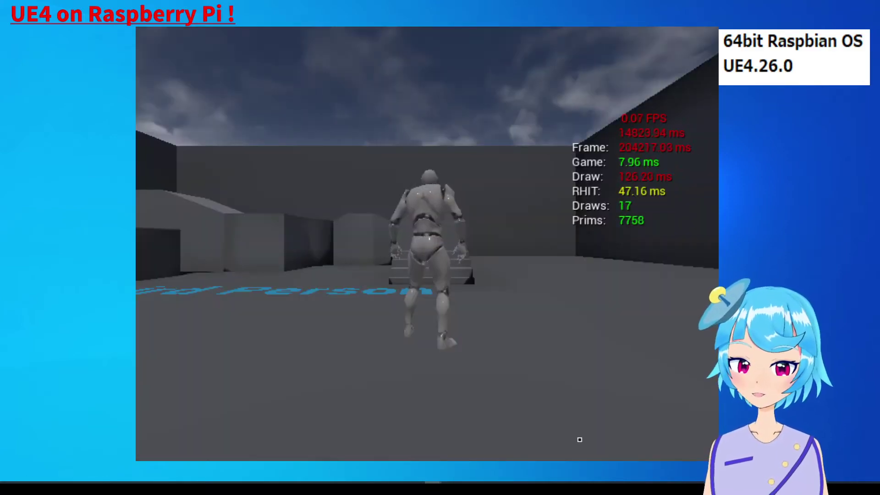
# Run the mannequin up the stairs, along the upper platform, drop down and run past the Third Person text
pyautogui.press('w')
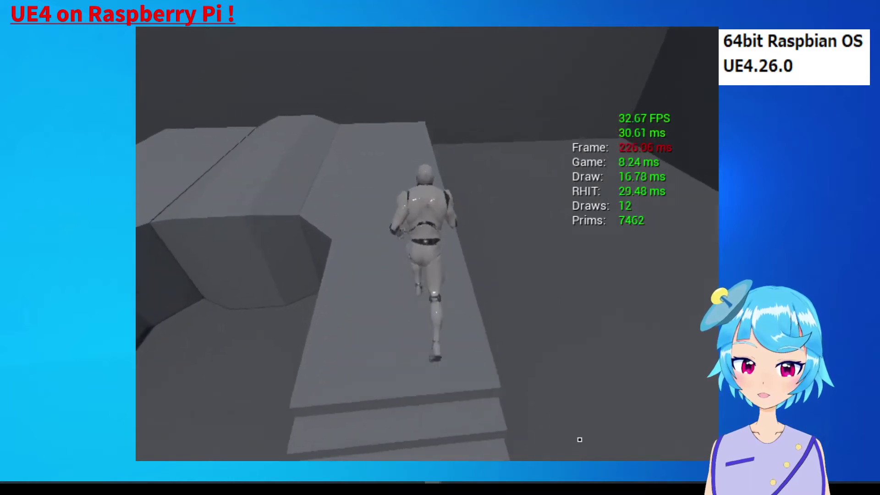
pyautogui.press('w')
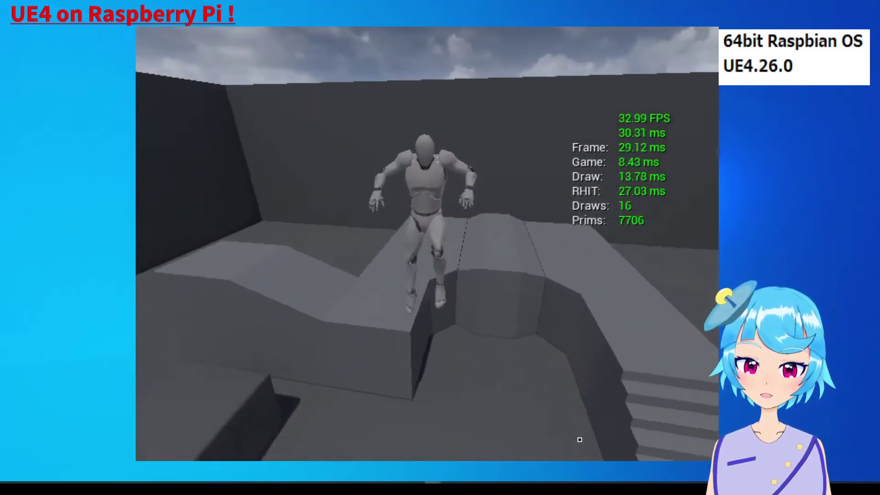
pyautogui.press('w')
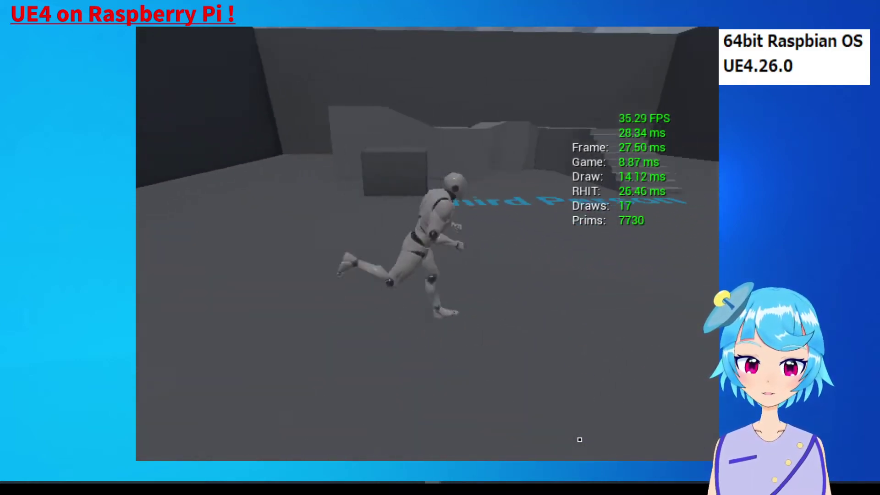
pyautogui.press('w')
pyautogui.press('w')
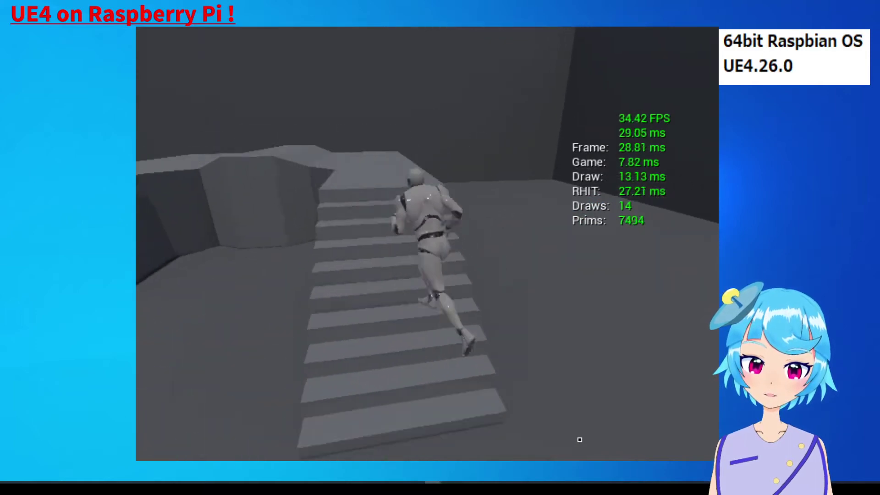
pyautogui.press('w')
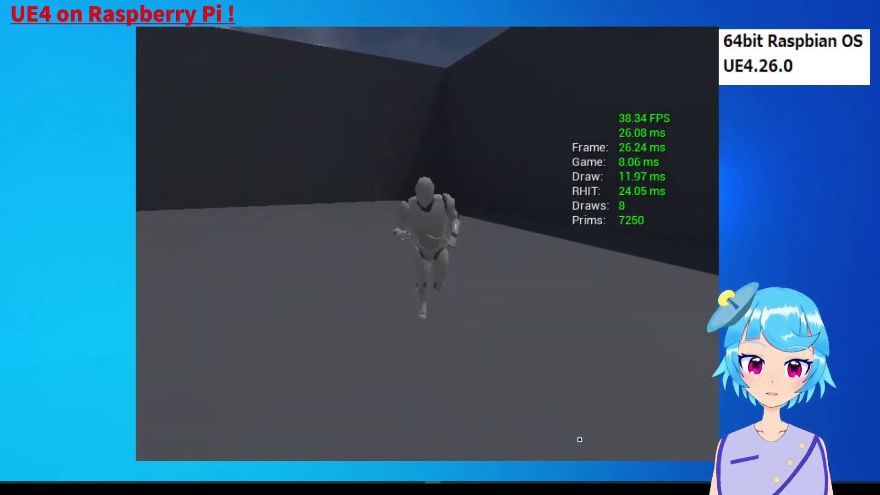
pyautogui.press('w')
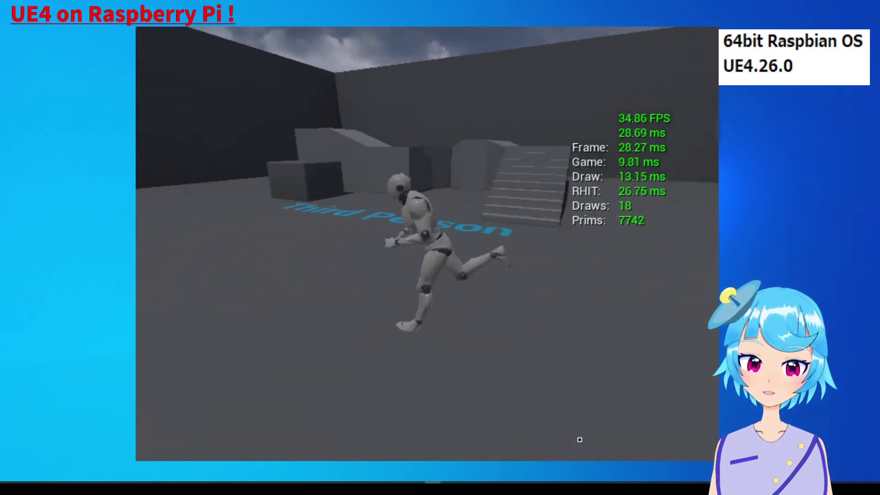
pyautogui.press('w')
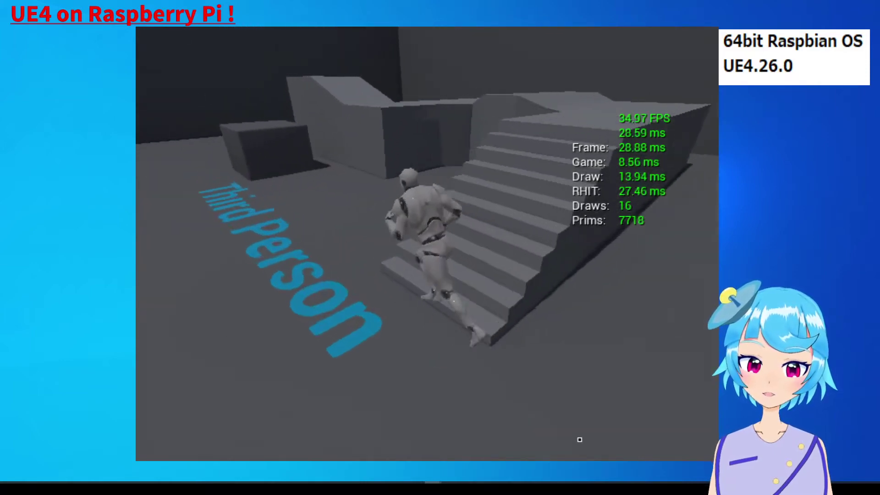
pyautogui.press('w')
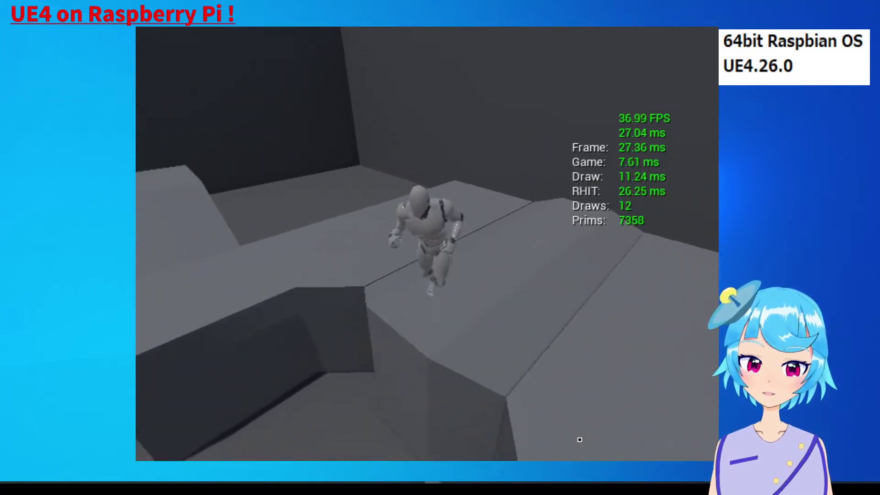
pyautogui.press('w')
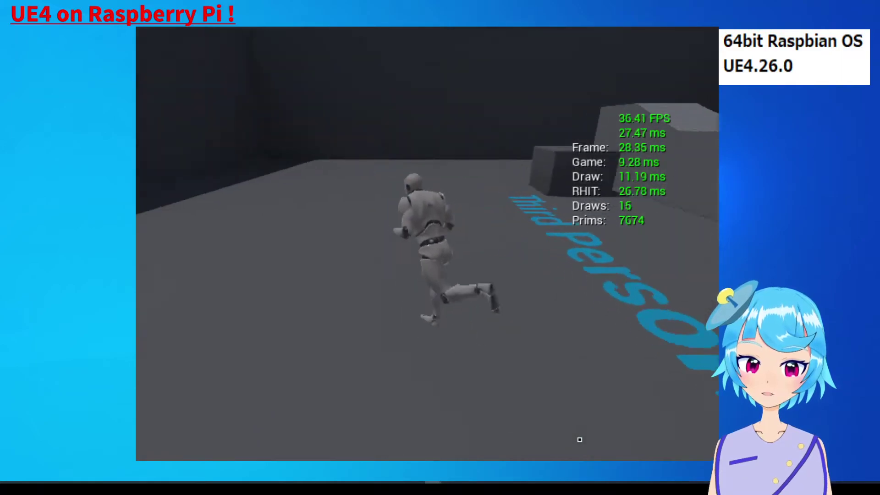
pyautogui.press('w')
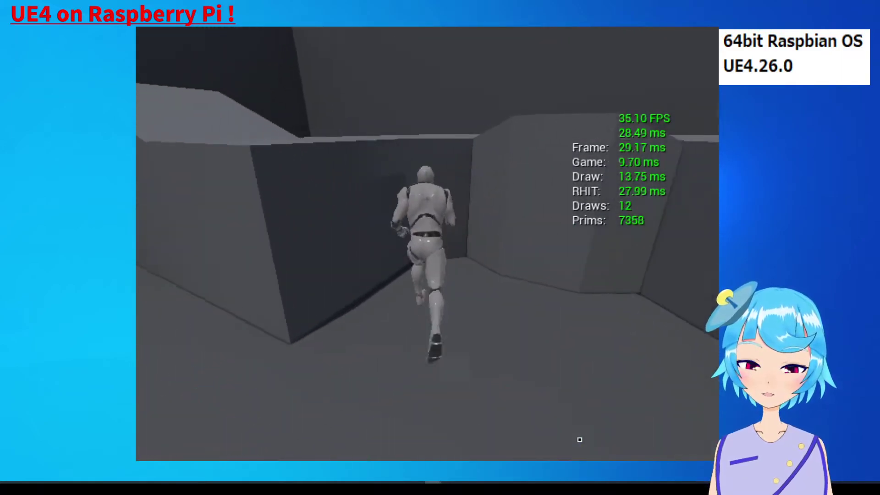
pyautogui.press('w')
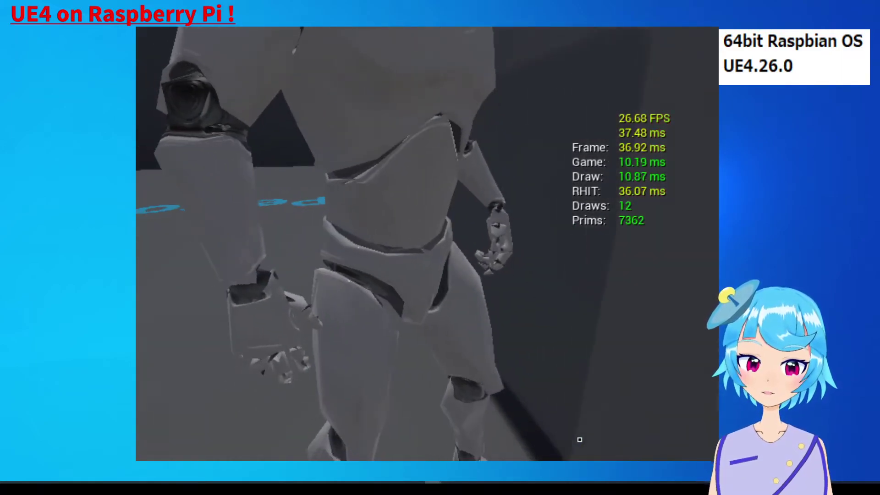
pyautogui.press('w')
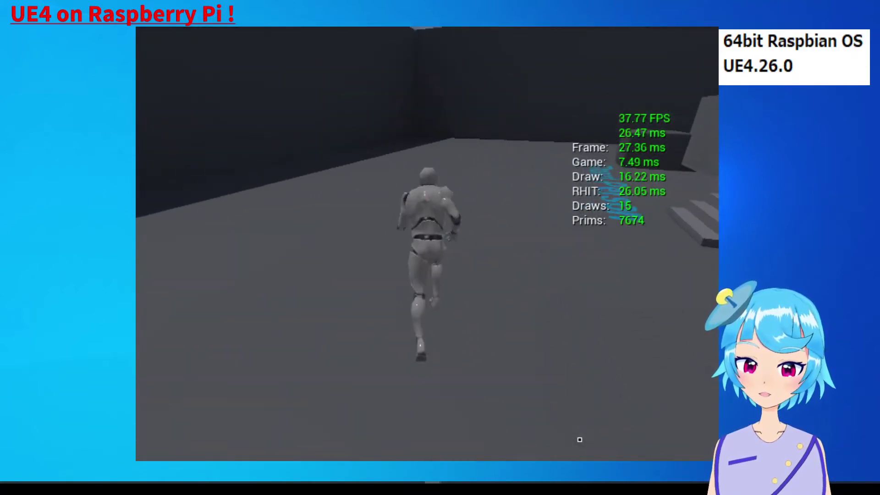
# Run the character past a box, up the stairs and along the ledge, then quit with Esc
pyautogui.press('w')
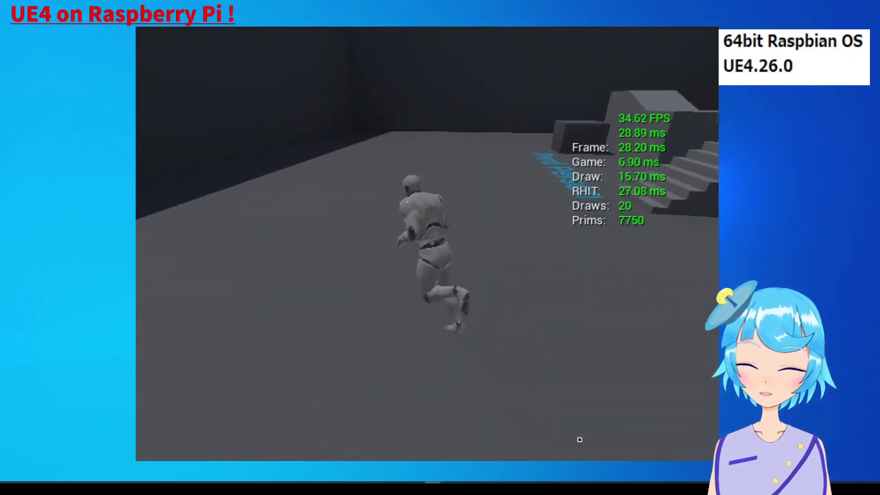
pyautogui.press('w')
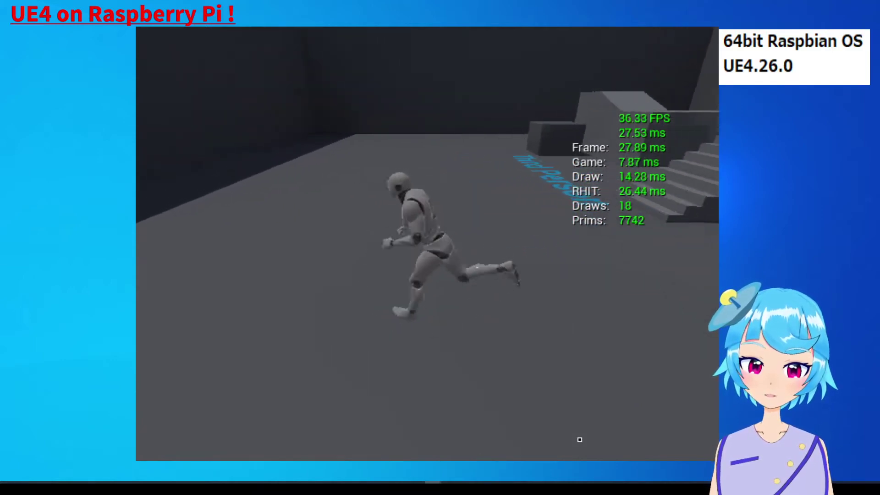
pyautogui.press('w')
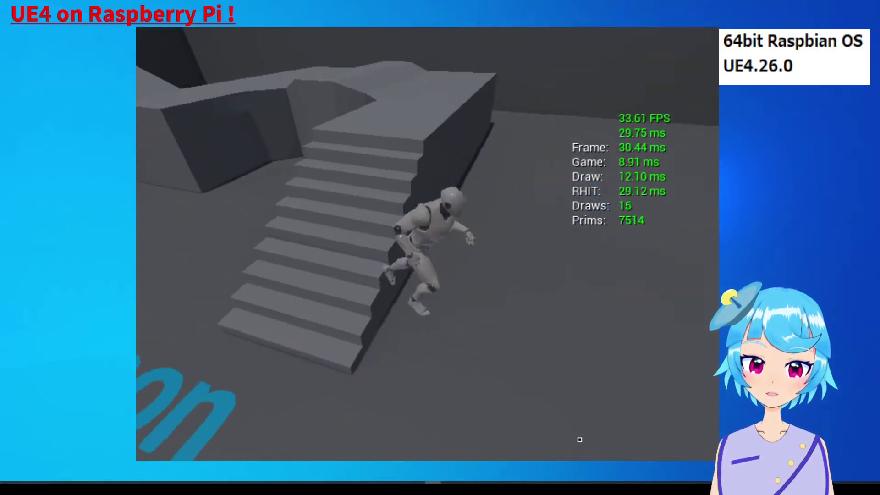
pyautogui.press('w')
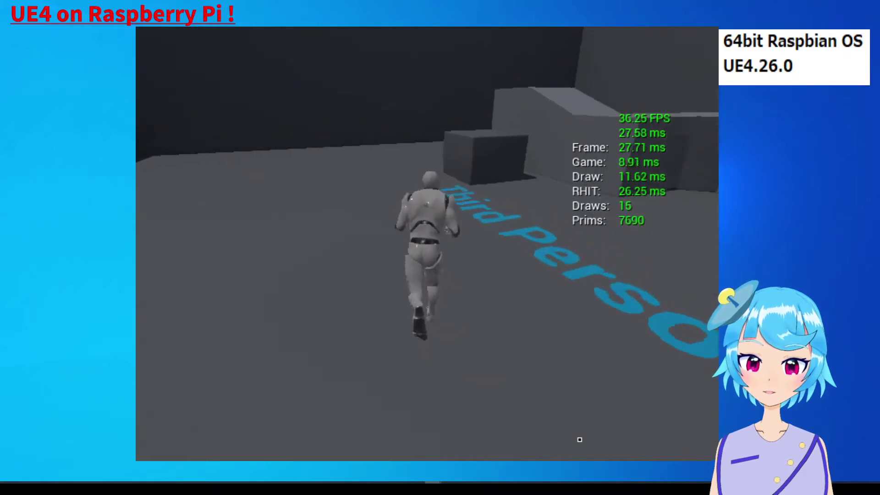
pyautogui.press('w')
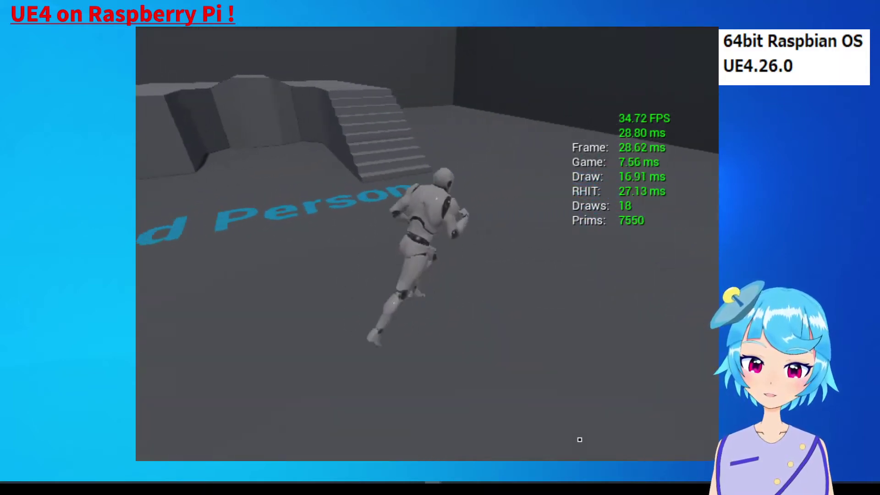
pyautogui.press('w')
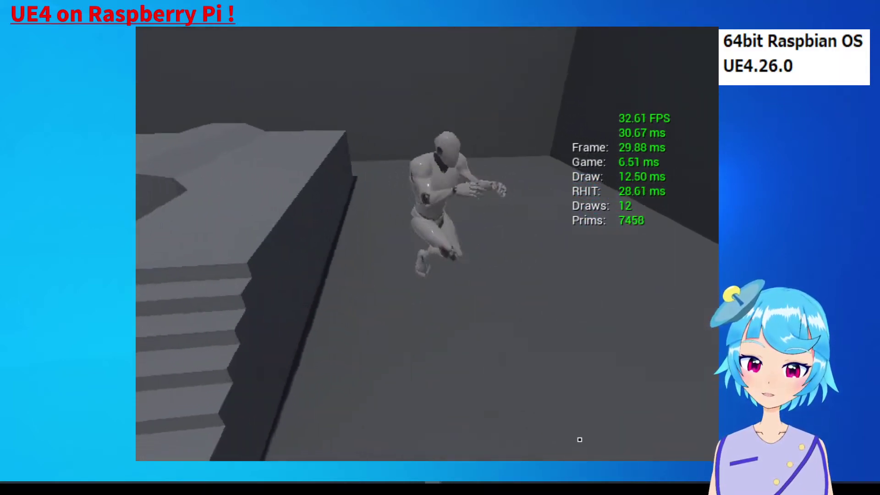
pyautogui.press('s')
pyautogui.press('Escape')
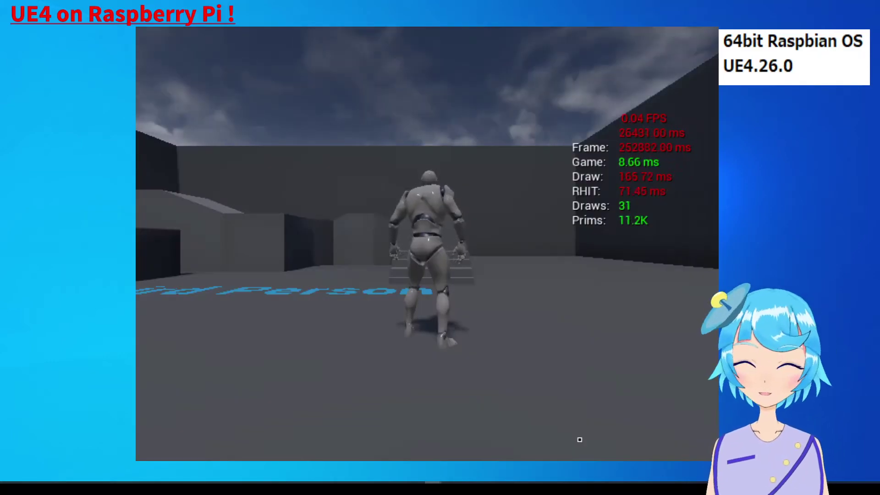
# Run the mannequin up and down the stairs, turning and swinging the camera around it
pyautogui.press('w')
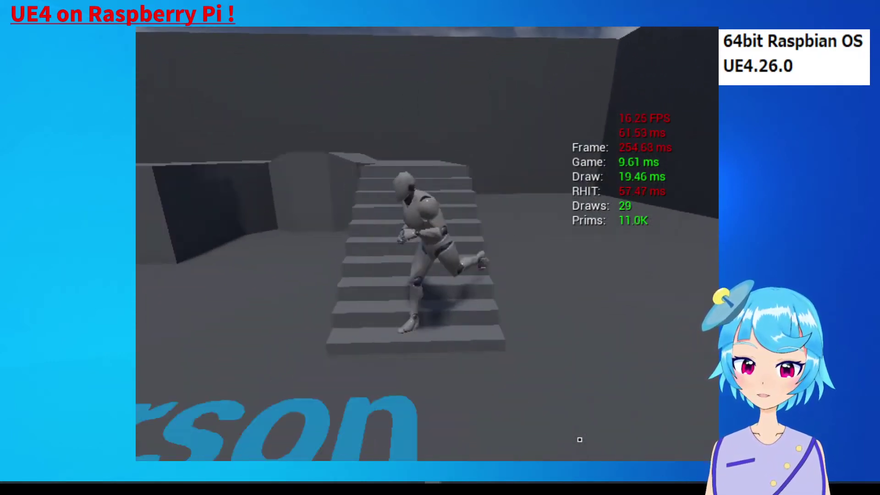
pyautogui.press('a')
pyautogui.press('d')
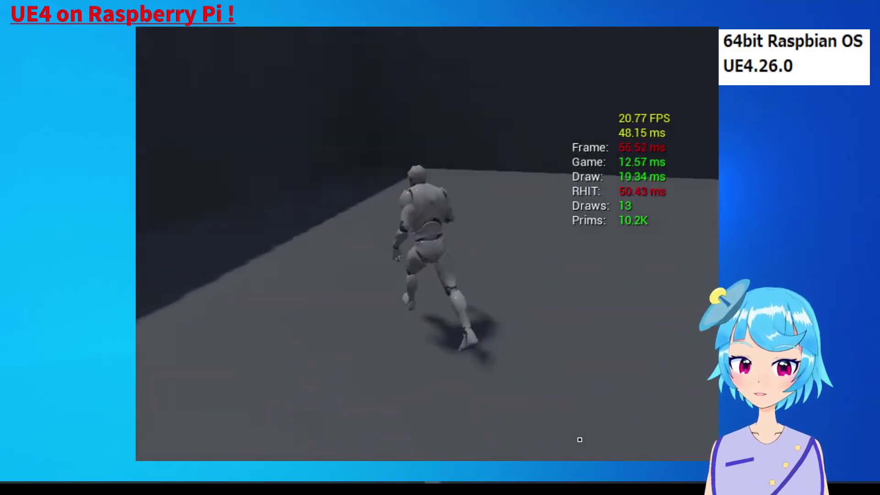
pyautogui.press('w')
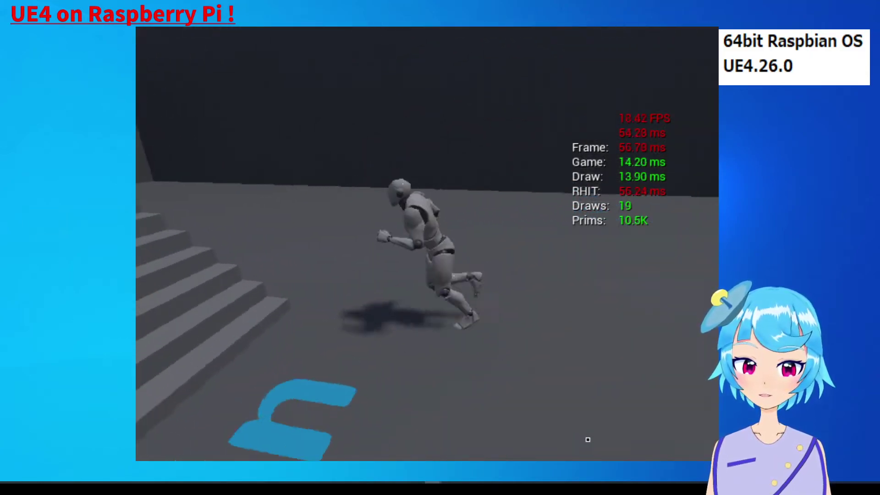
pyautogui.press('s')
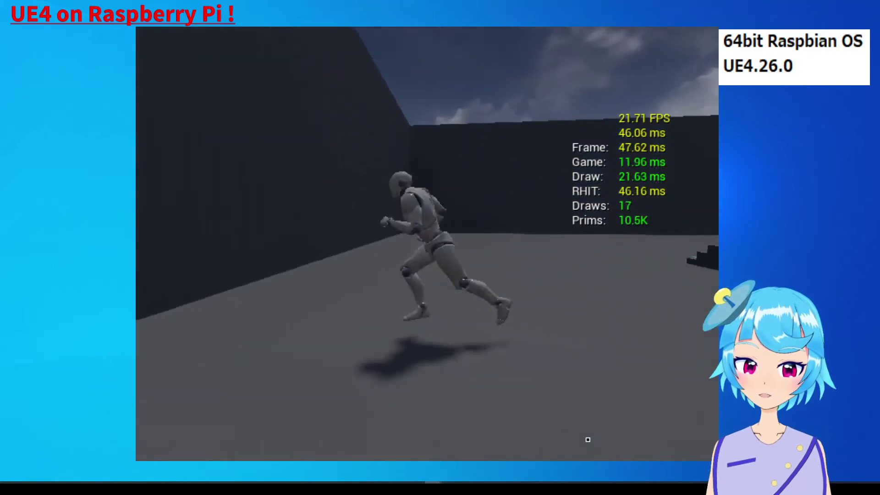
pyautogui.press('w')
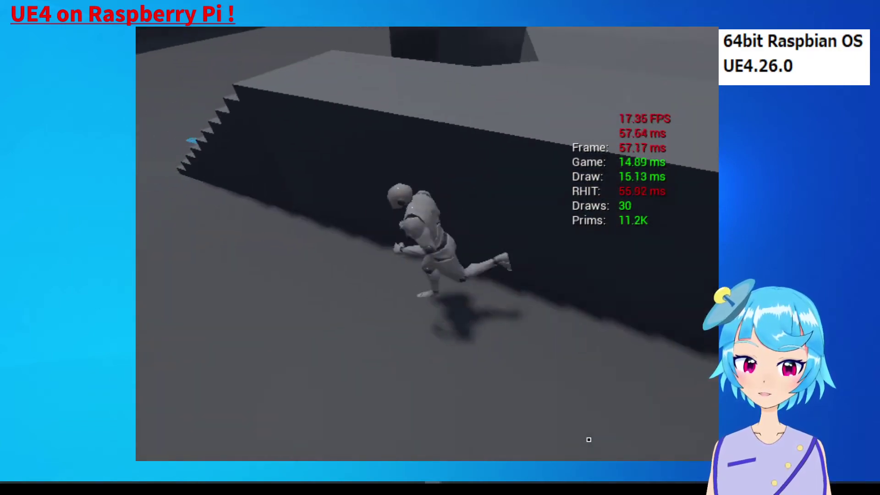
pyautogui.press('s')
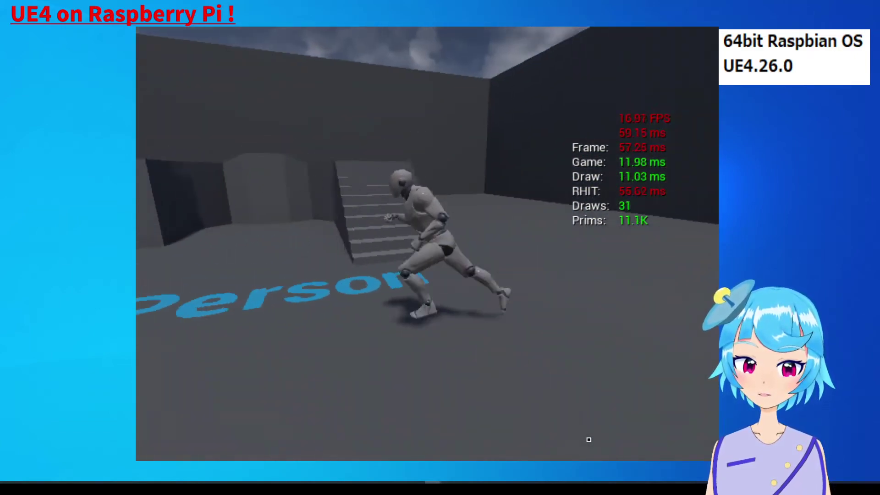
pyautogui.press('w')
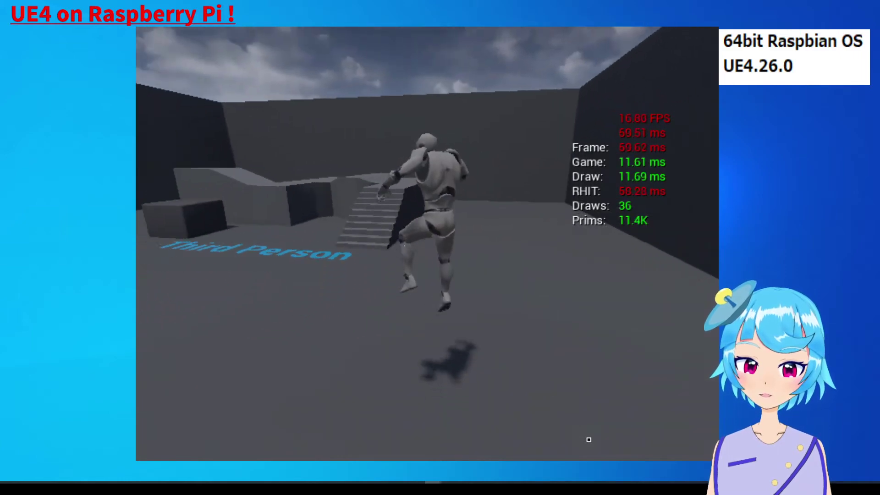
pyautogui.press('a')
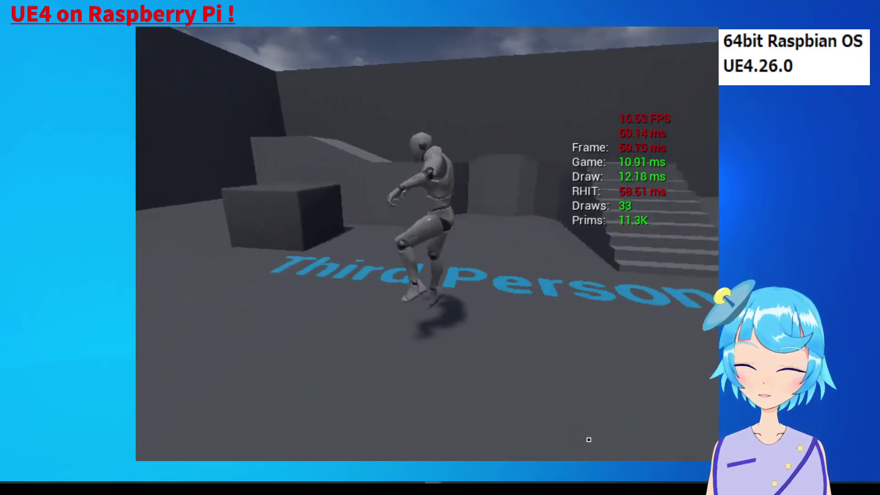
# Jump the mannequin onto and off the blocks and up the stairs, then quit to the desktop
pyautogui.press('space')
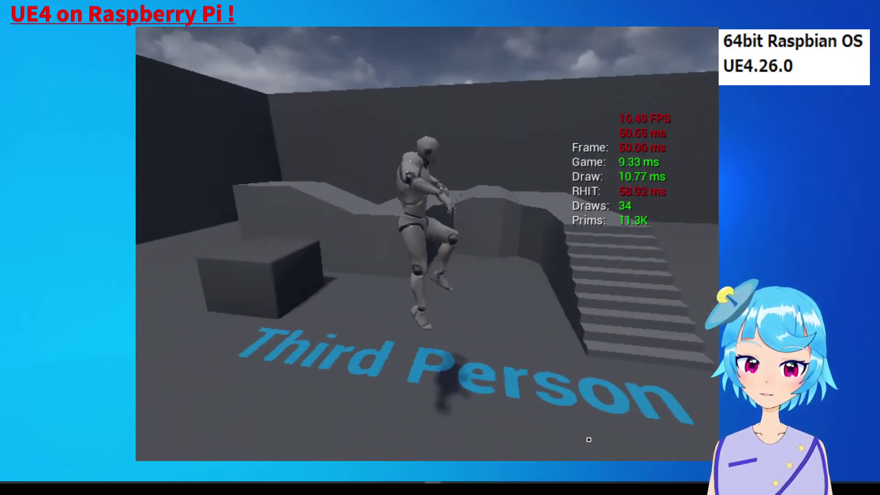
pyautogui.press('space')
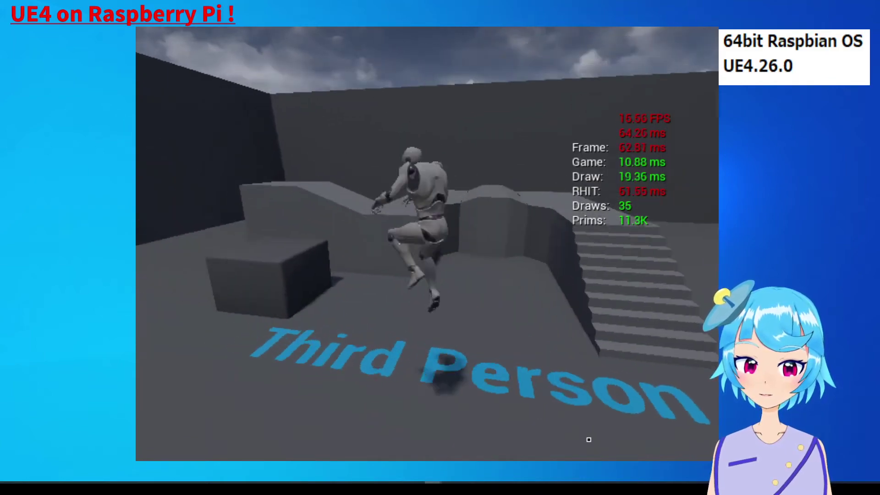
pyautogui.press('space')
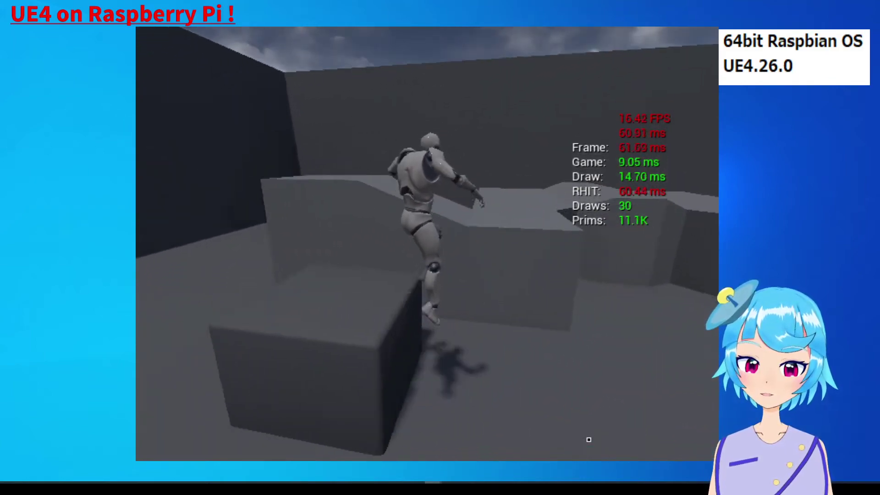
pyautogui.press('space')
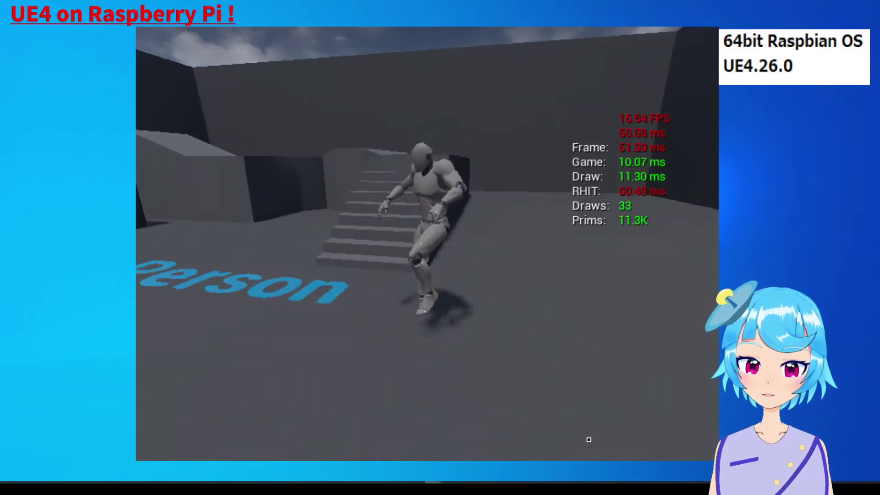
pyautogui.press('space')
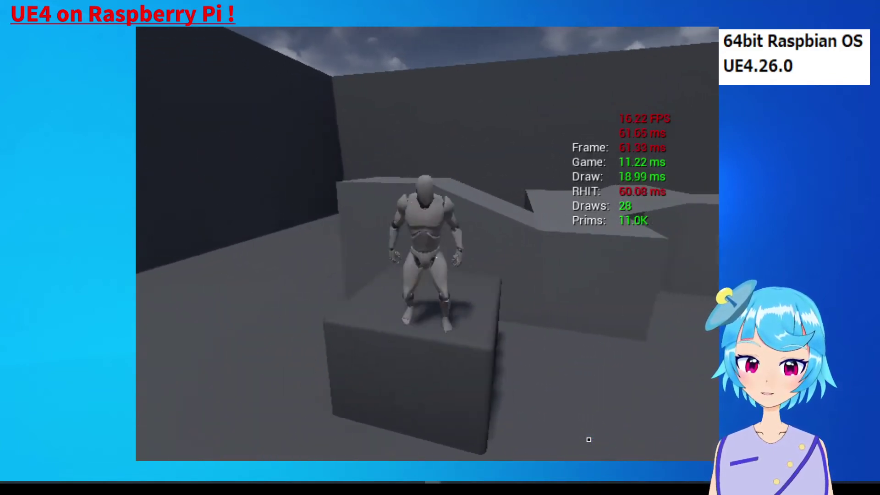
pyautogui.press('space')
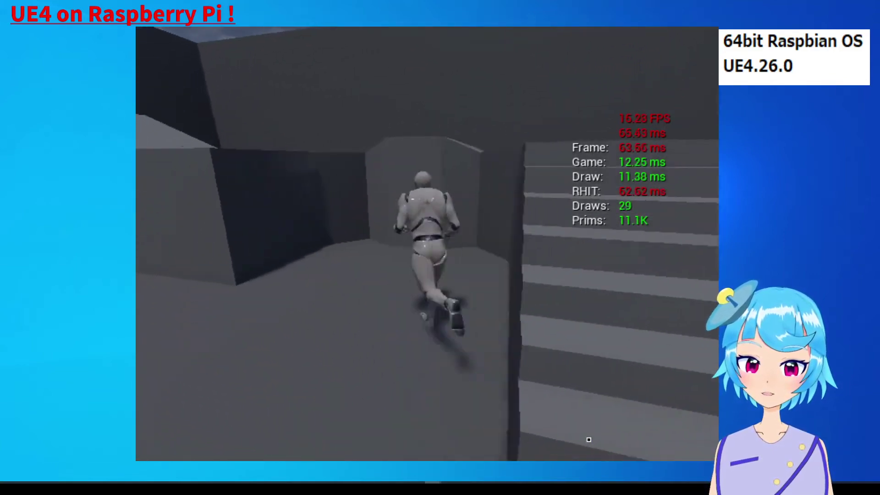
pyautogui.press('space')
pyautogui.press('space')
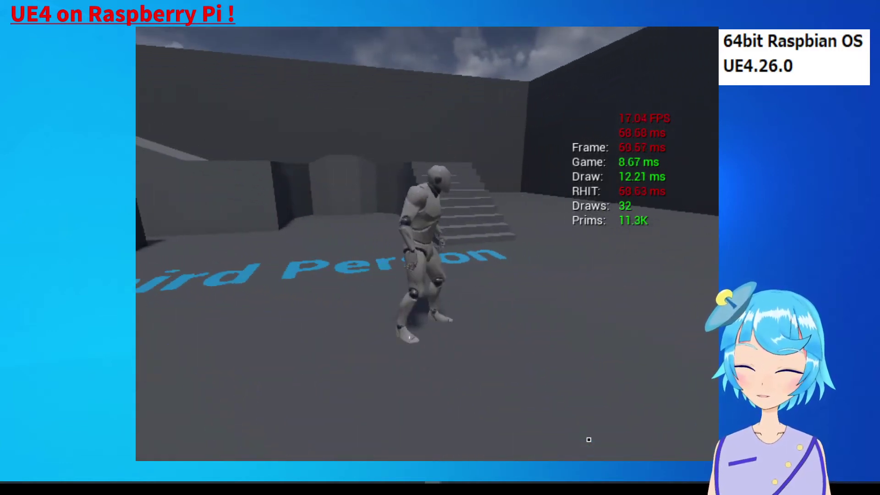
pyautogui.press('Escape')
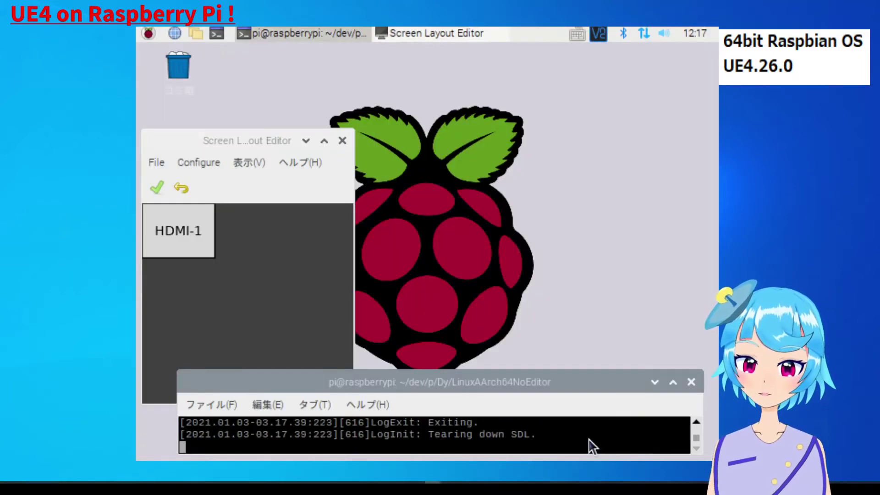
# Set HDMI-1 to 1600x900 in the 解像度 menu, apply it, and confirm keeping it
pyautogui.click(199, 165)
pyautogui.moveTo(375, 235)
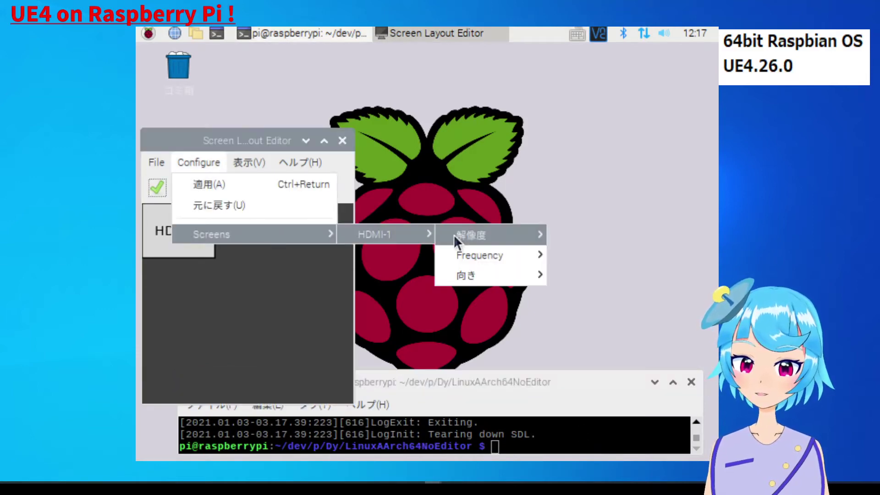
pyautogui.moveTo(488, 234)
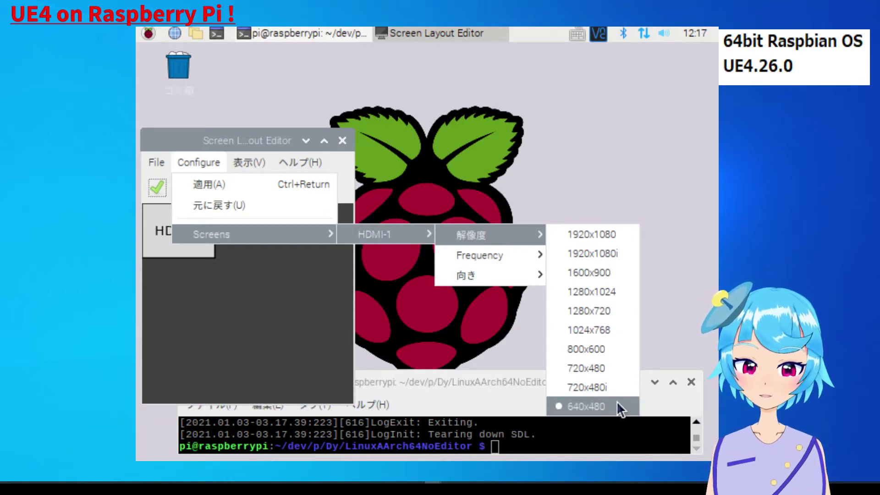
pyautogui.click(599, 272)
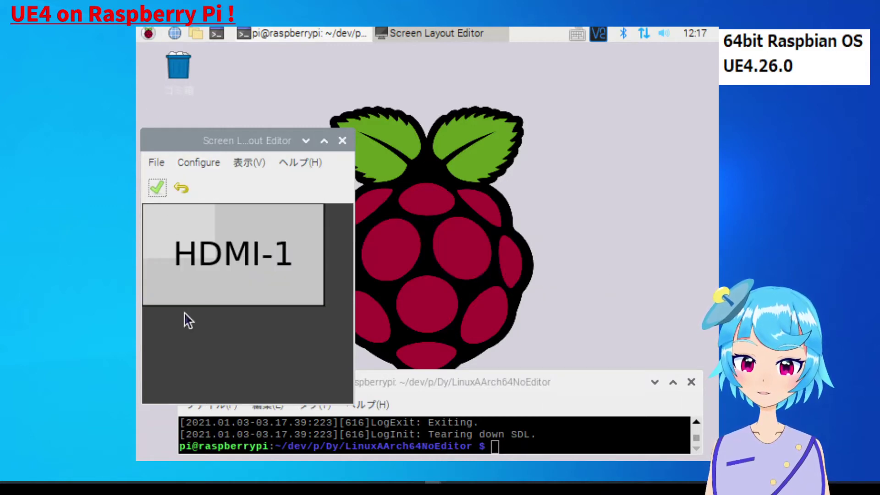
pyautogui.click(161, 185)
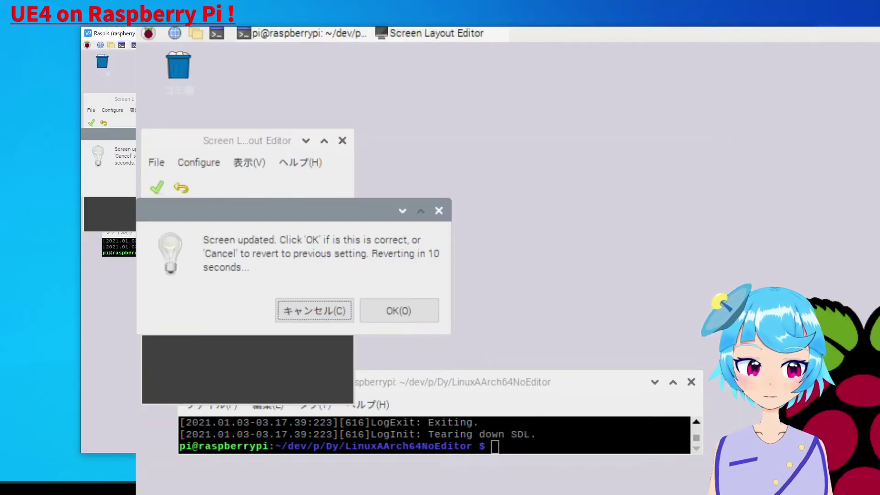
pyautogui.click(433, 314)
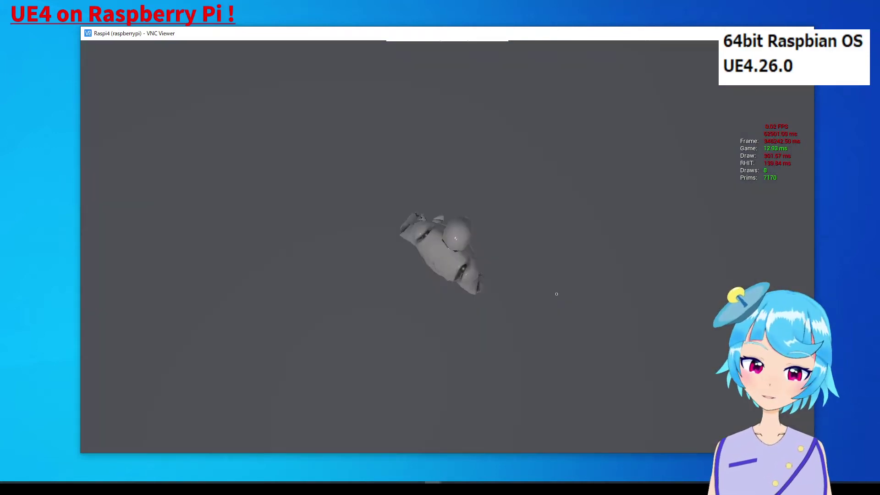
# Run the mannequin across the floor in the game at 1600x900
pyautogui.press('w')
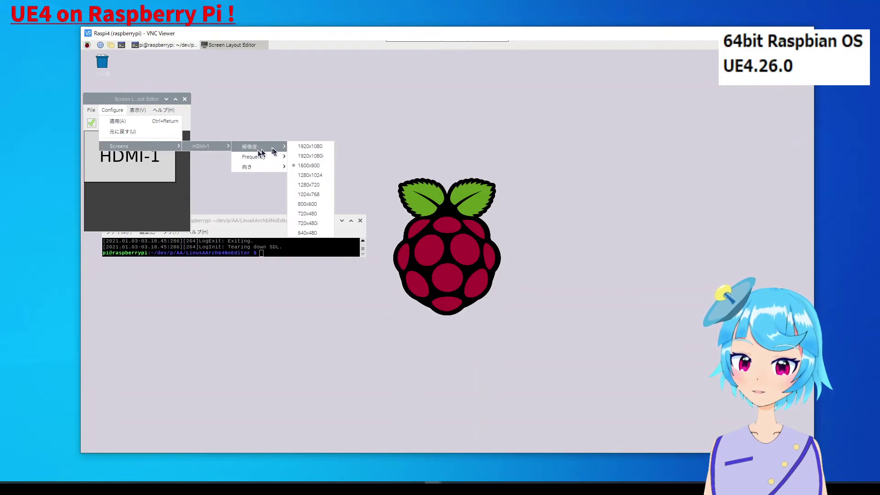
# Switch HDMI-1 to a small 4:3 resolution, apply and keep it, then focus the terminal
pyautogui.click(317, 228)
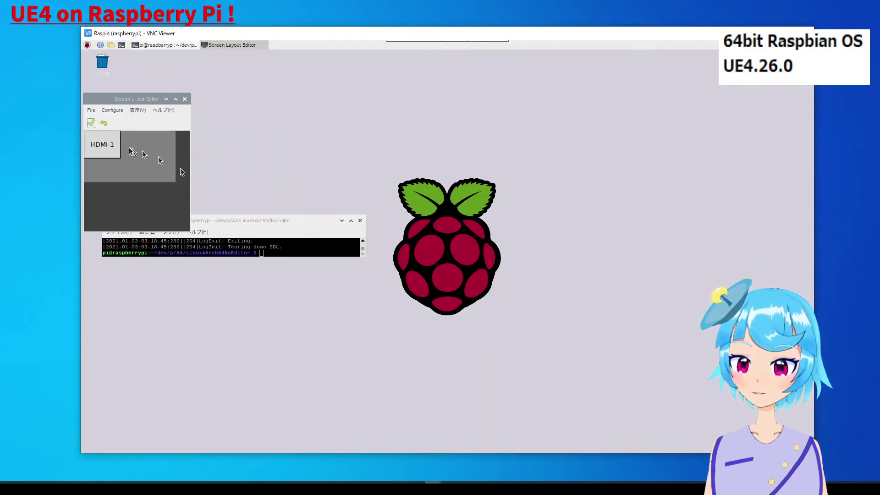
pyautogui.click(91, 123)
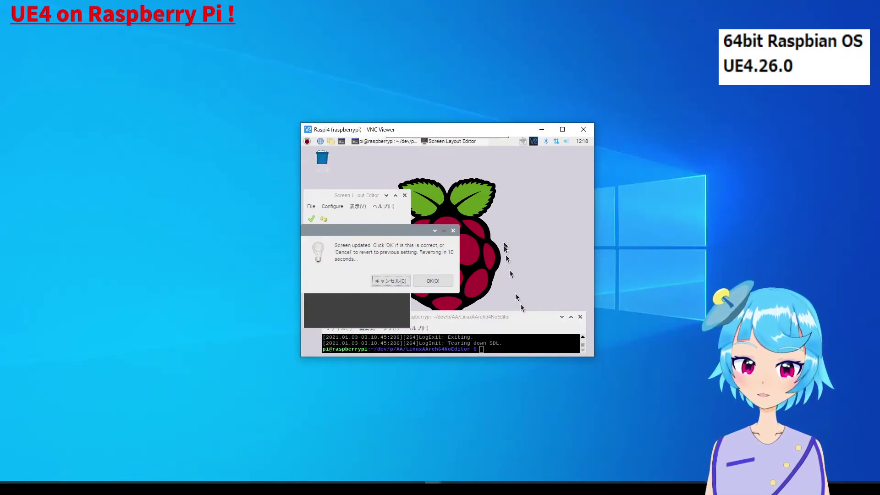
pyautogui.click(432, 276)
pyautogui.click(510, 341)
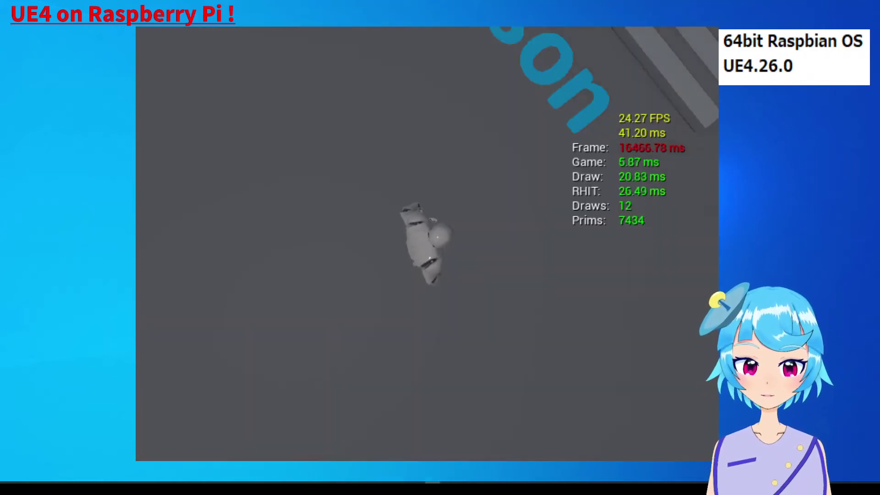
# Run and jump the mannequin across the level at the lowered resolution, around 24 FPS
pyautogui.press('w')
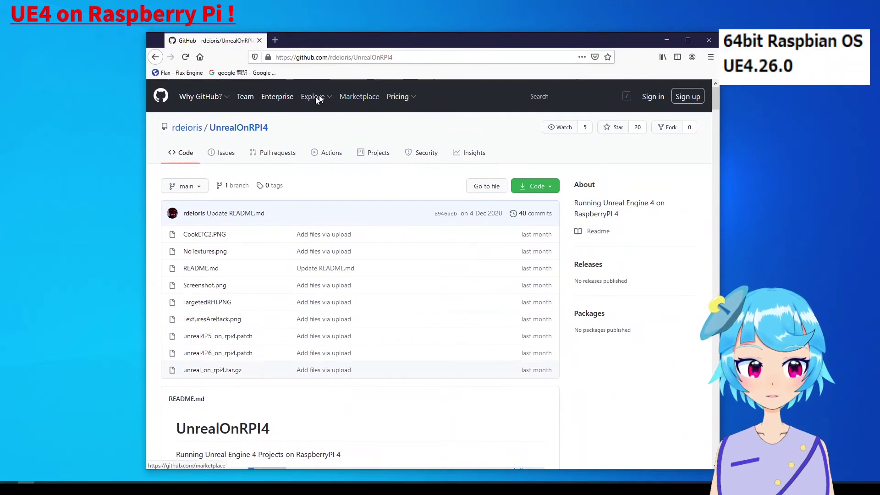
pyautogui.keyDown('ctrl'); pyautogui.scroll(2, 224, 140); pyautogui.keyUp('ctrl')
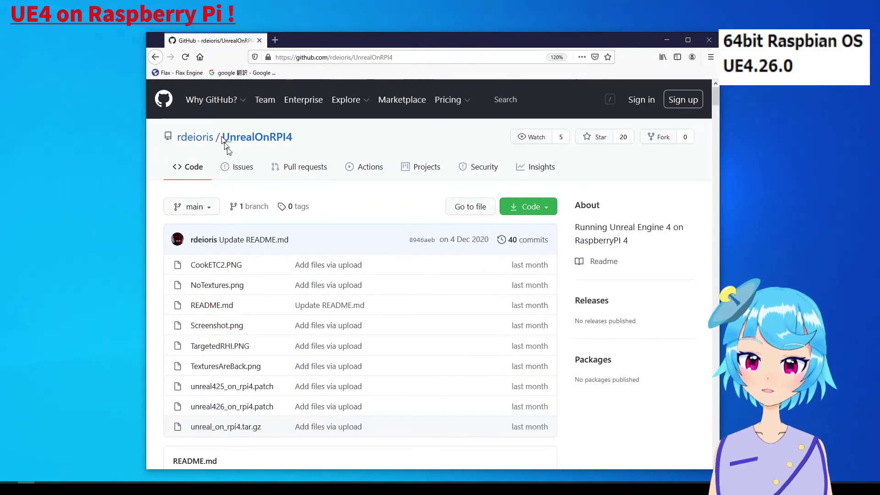
pyautogui.keyDown('ctrl'); pyautogui.scroll(2, 224, 140); pyautogui.keyUp('ctrl')
pyautogui.keyDown('ctrl'); pyautogui.scroll(1, 242, 156); pyautogui.keyUp('ctrl')
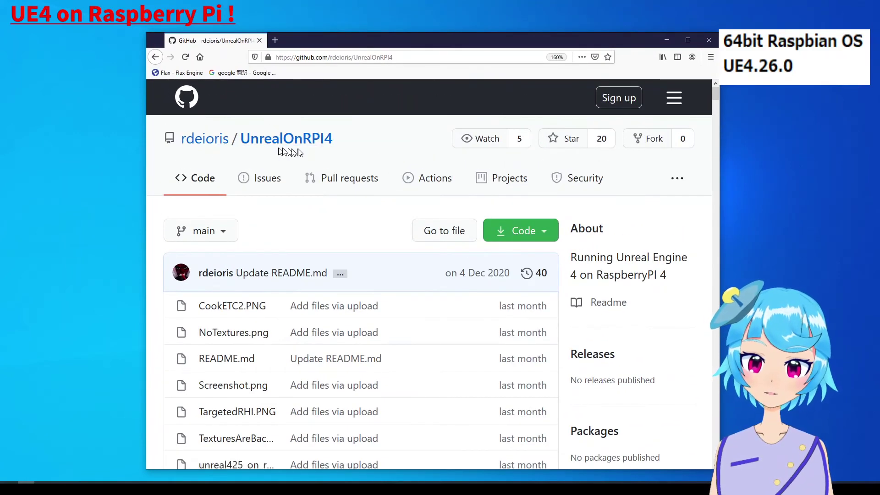
pyautogui.keyDown('ctrl'); pyautogui.scroll(-3, 348, 172); pyautogui.keyUp('ctrl')
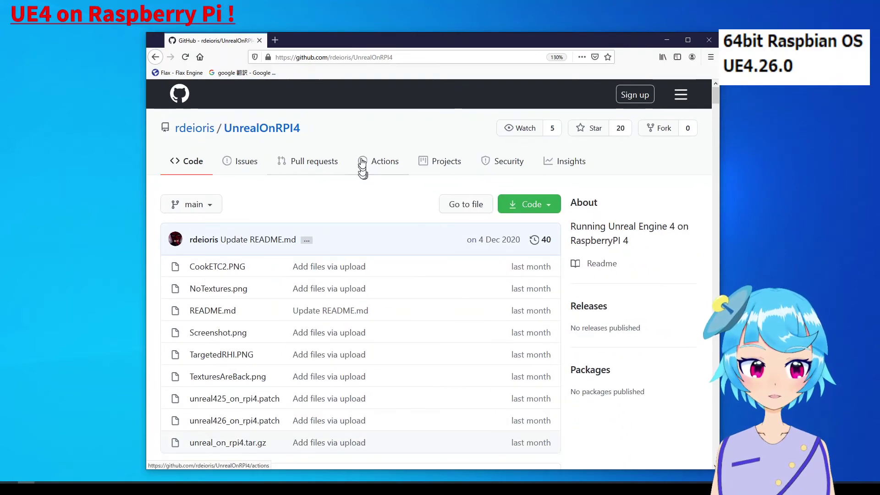
pyautogui.keyDown('ctrl'); pyautogui.scroll(-3, 360, 165); pyautogui.keyUp('ctrl')
pyautogui.keyDown('ctrl'); pyautogui.scroll(1, 348, 178); pyautogui.keyUp('ctrl')
pyautogui.scroll(-5, 339, 210)
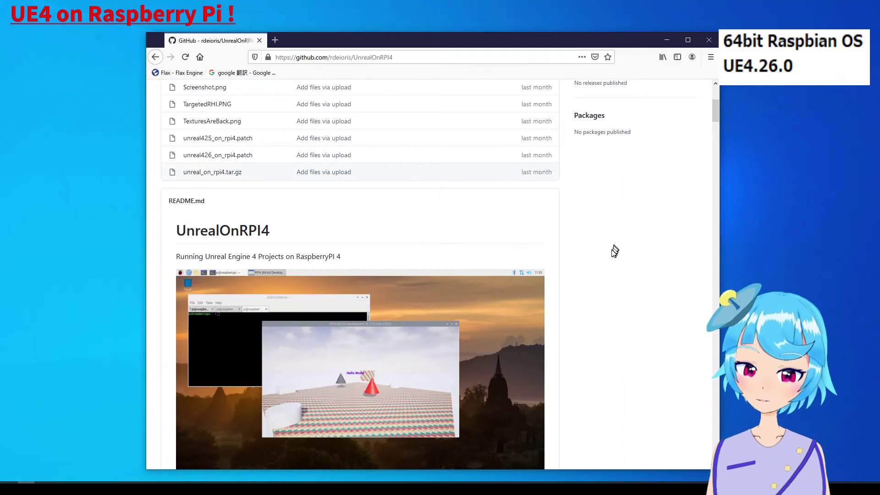
pyautogui.scroll(-4, 612, 257)
pyautogui.scroll(-4, 610, 262)
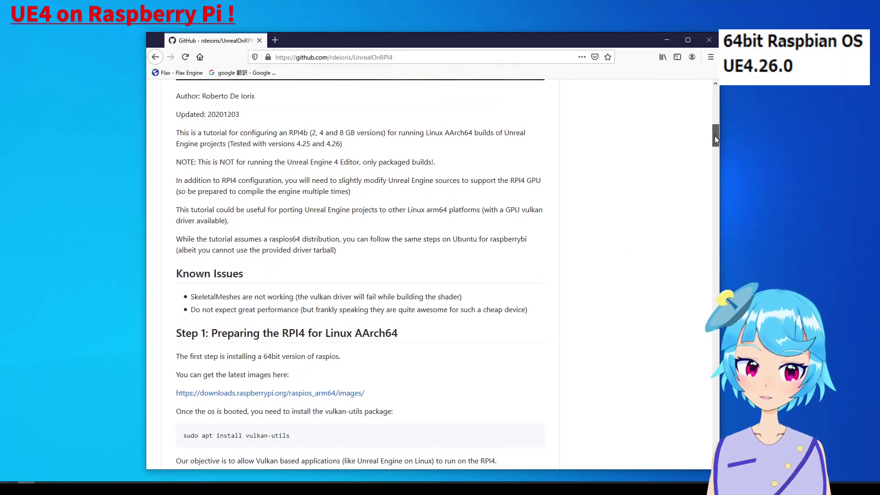
pyautogui.moveTo(715, 137)
pyautogui.mouseDown()
pyautogui.moveTo(673, 451)
pyautogui.moveTo(644, 84)
pyautogui.mouseUp()
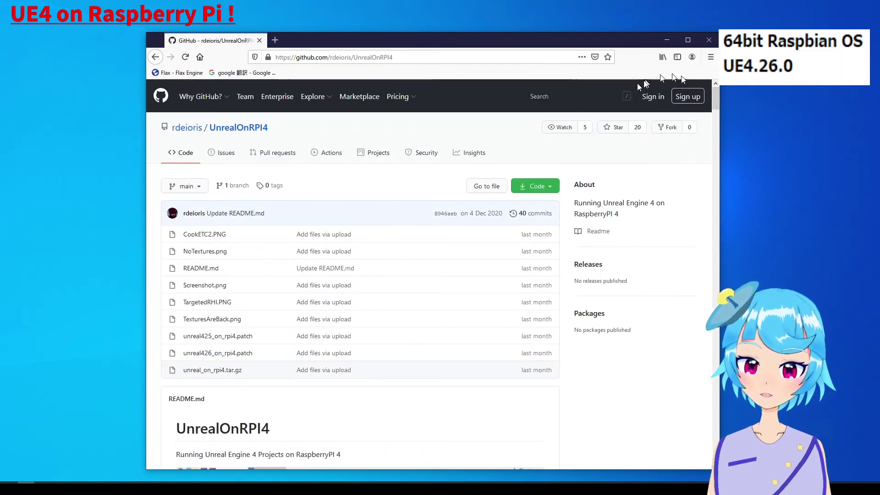
# Highlight the UnrealOnRPI4 repo name and scroll the README down to 'Step 7: Have fun.'
pyautogui.moveTo(269, 128); pyautogui.dragTo(212, 130)
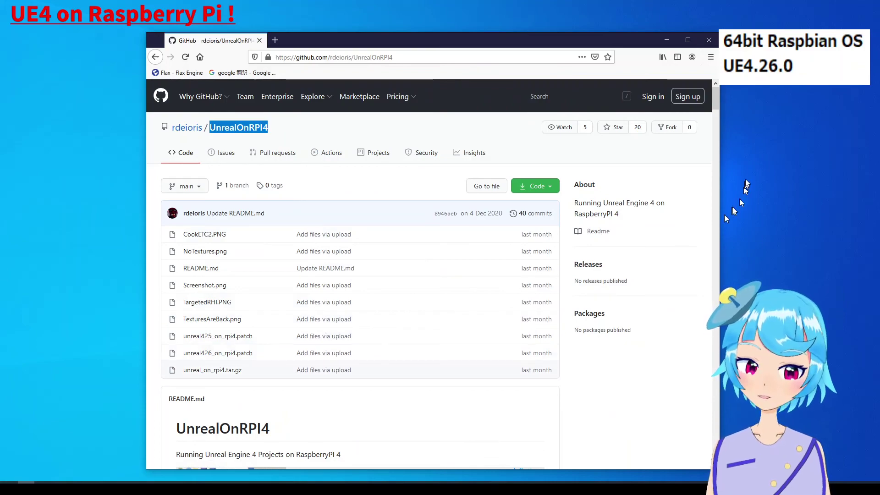
pyautogui.moveTo(716, 104)
pyautogui.mouseDown()
pyautogui.moveTo(694, 418)
pyautogui.moveTo(699, 465)
pyautogui.mouseUp()
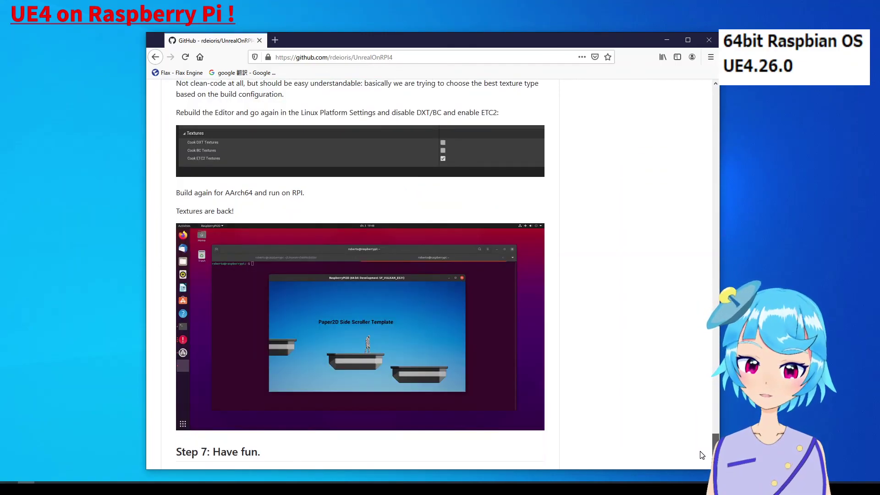
pyautogui.moveTo(454, 40)
pyautogui.mouseDown()
pyautogui.moveTo(603, 41)
pyautogui.moveTo(683, 132)
pyautogui.moveTo(644, 385)
pyautogui.moveTo(582, 389)
pyautogui.mouseUp()
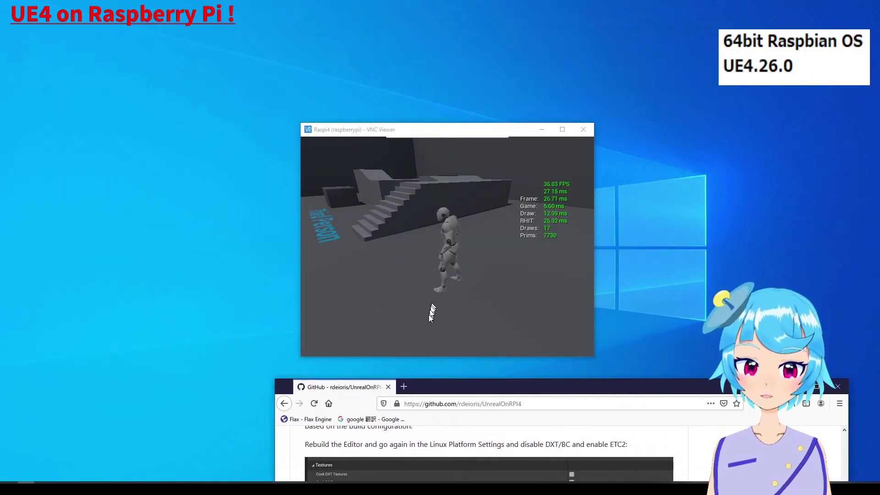
pyautogui.moveTo(666, 387)
pyautogui.mouseDown()
pyautogui.moveTo(671, 343)
pyautogui.moveTo(586, 8)
pyautogui.mouseUp()
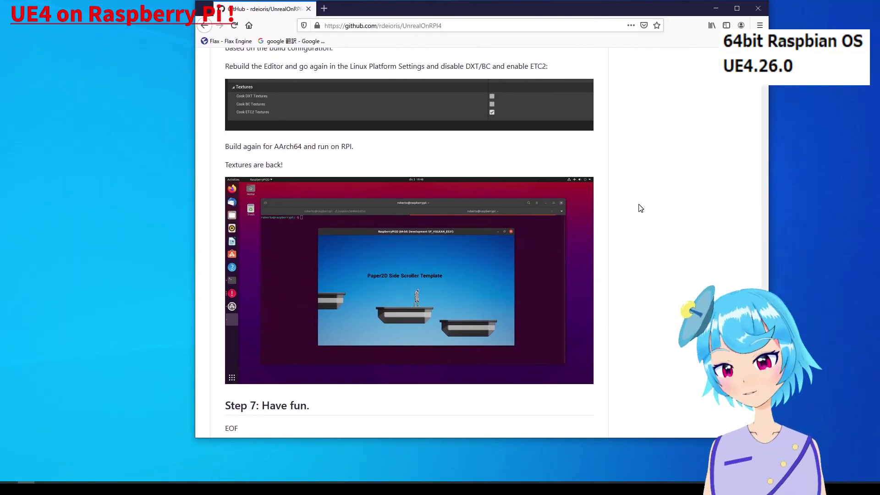